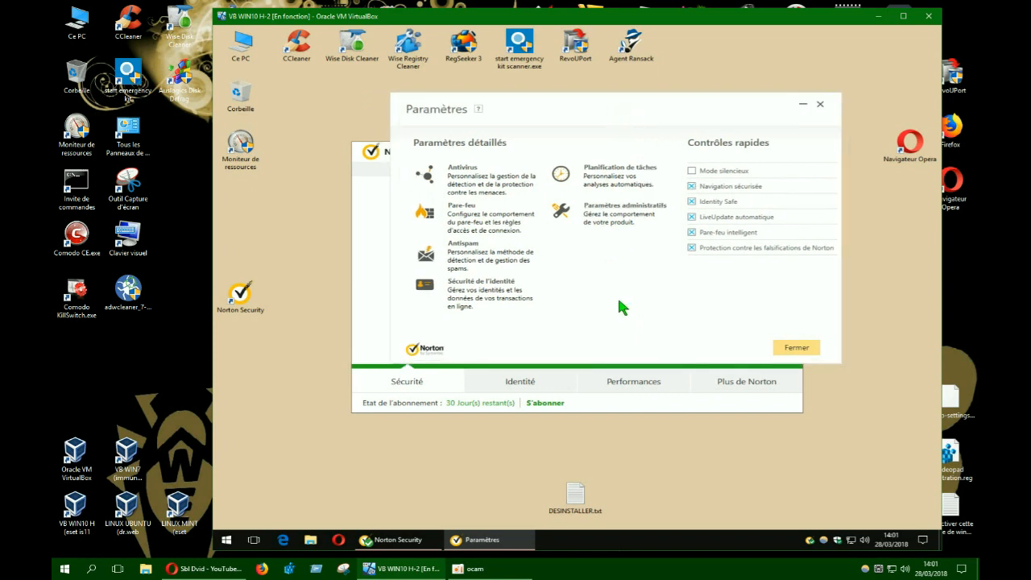
drag(646, 110, 726, 53)
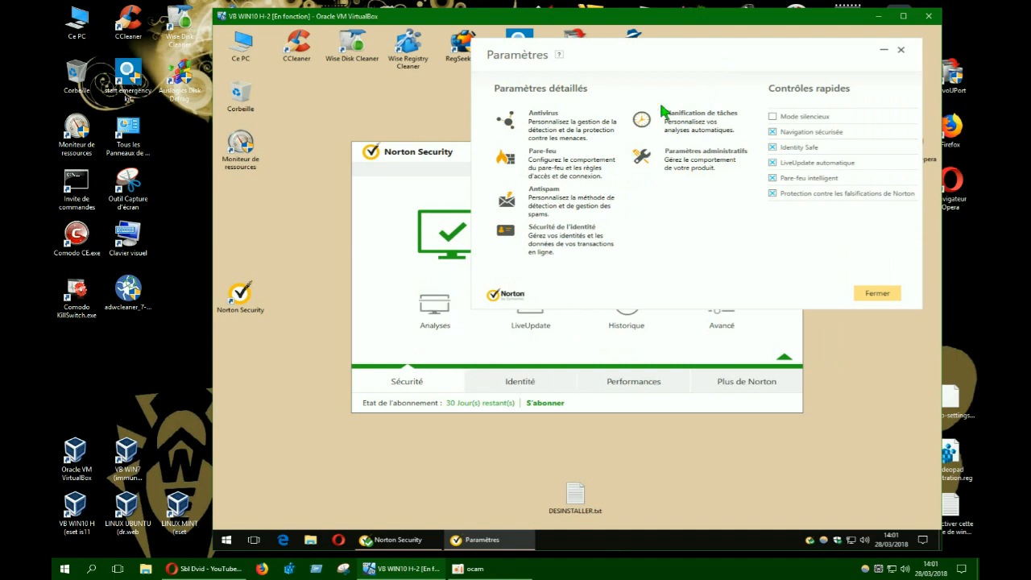
drag(736, 56, 628, 39)
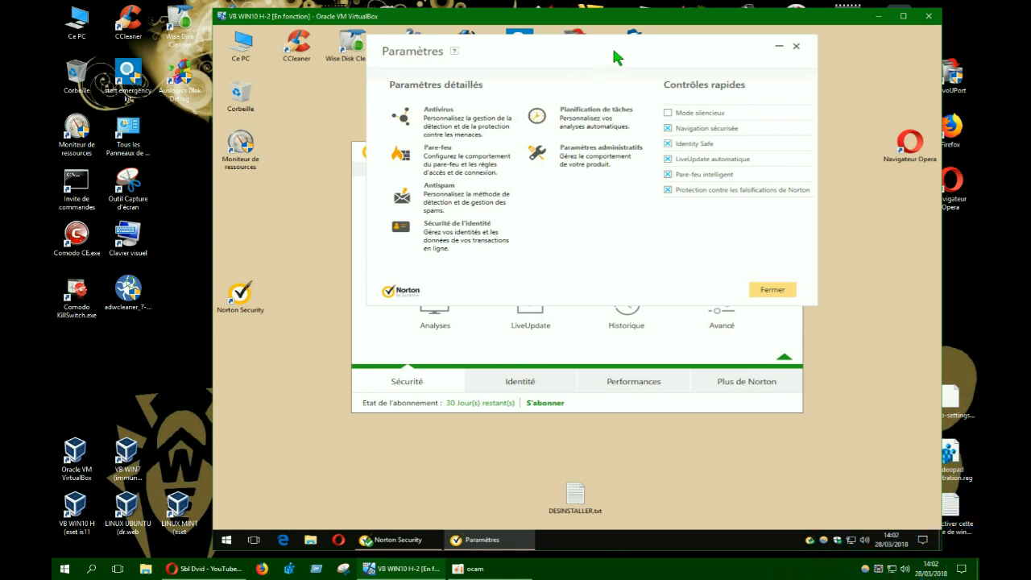
drag(627, 48, 671, 49)
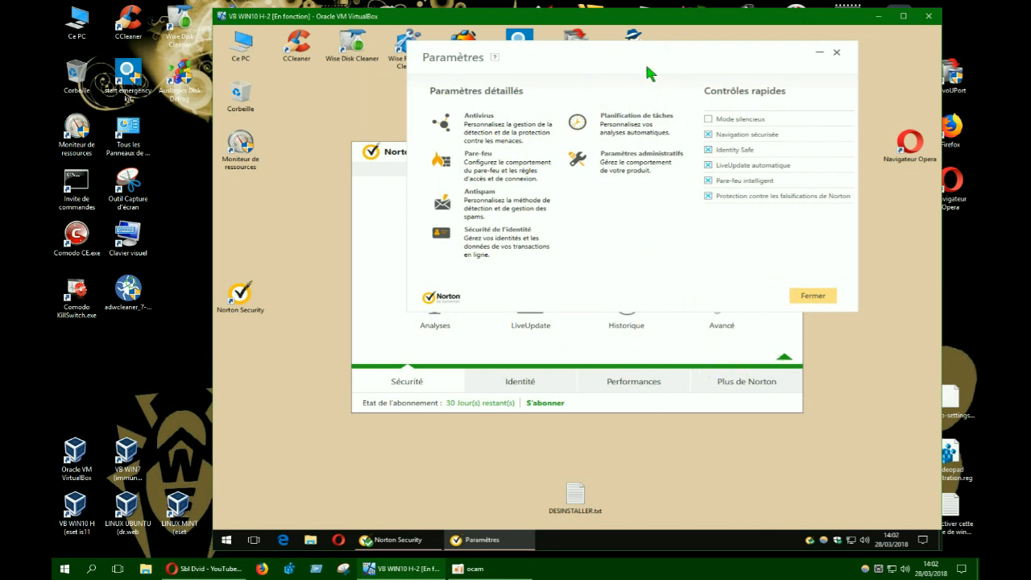
drag(652, 53, 649, 100)
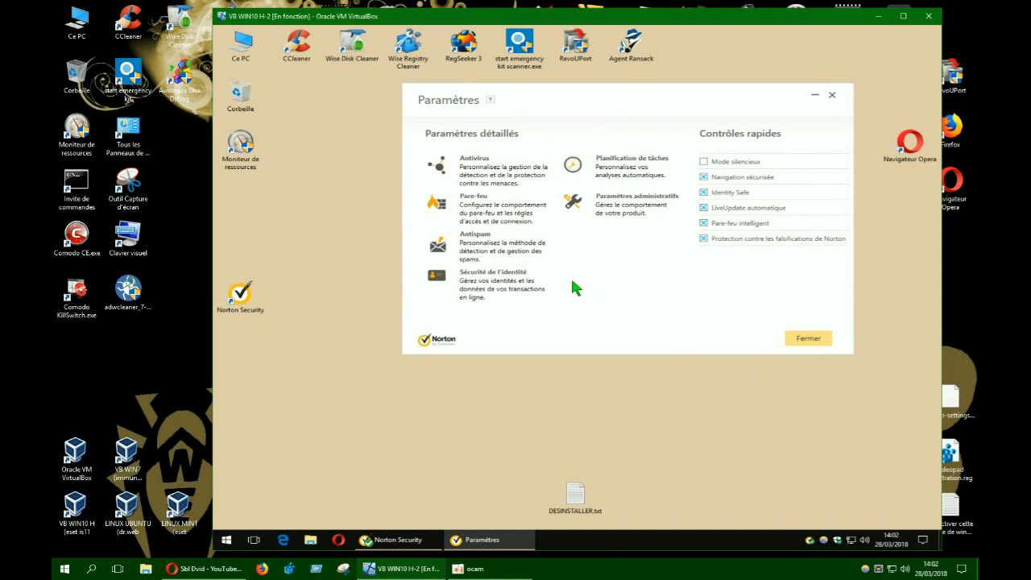
- Open the detailed firewall (Pare-feu) settings and display the program control list (Contrôle de programme)
click(481, 203)
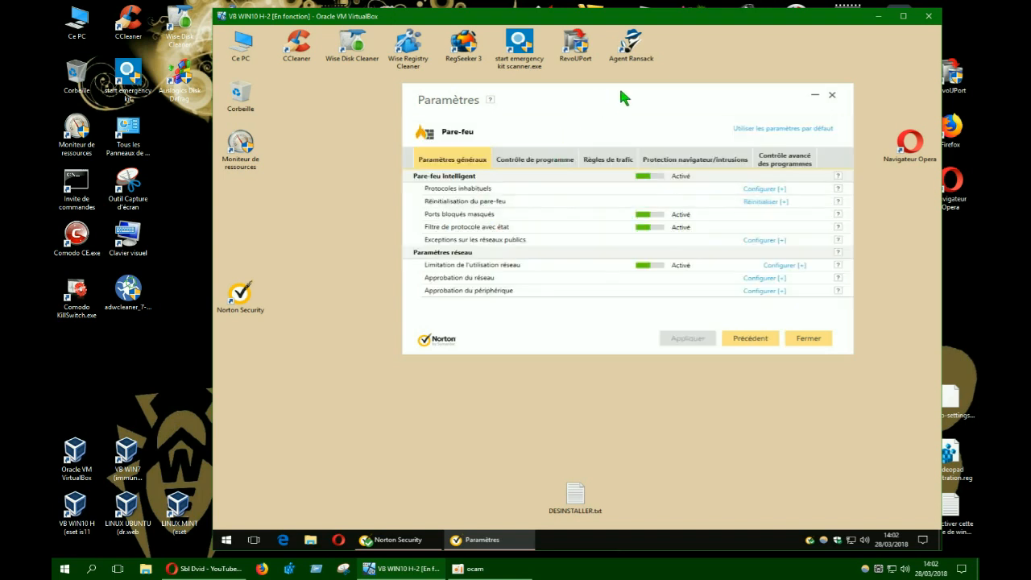
drag(652, 91, 622, 93)
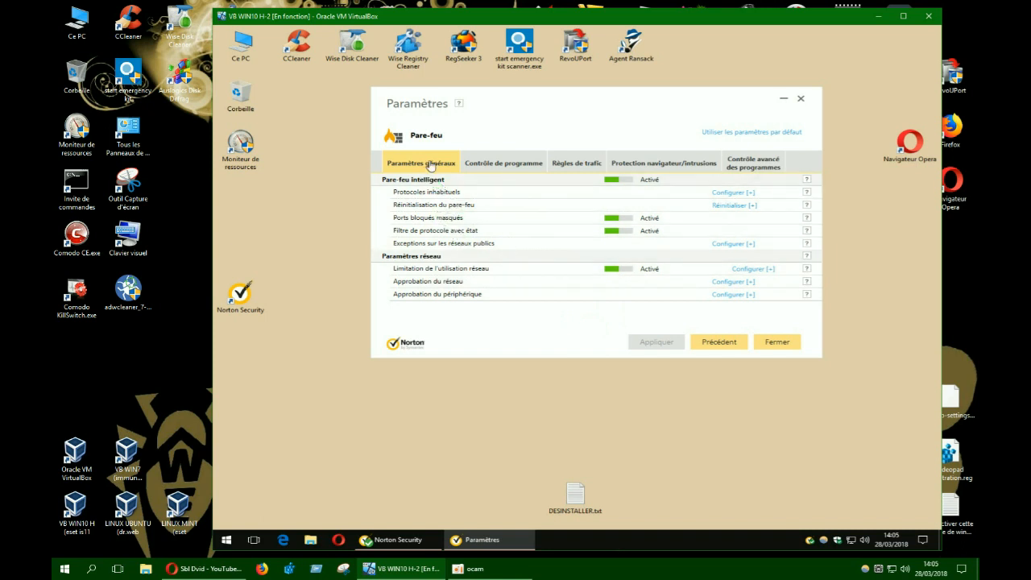
click(492, 171)
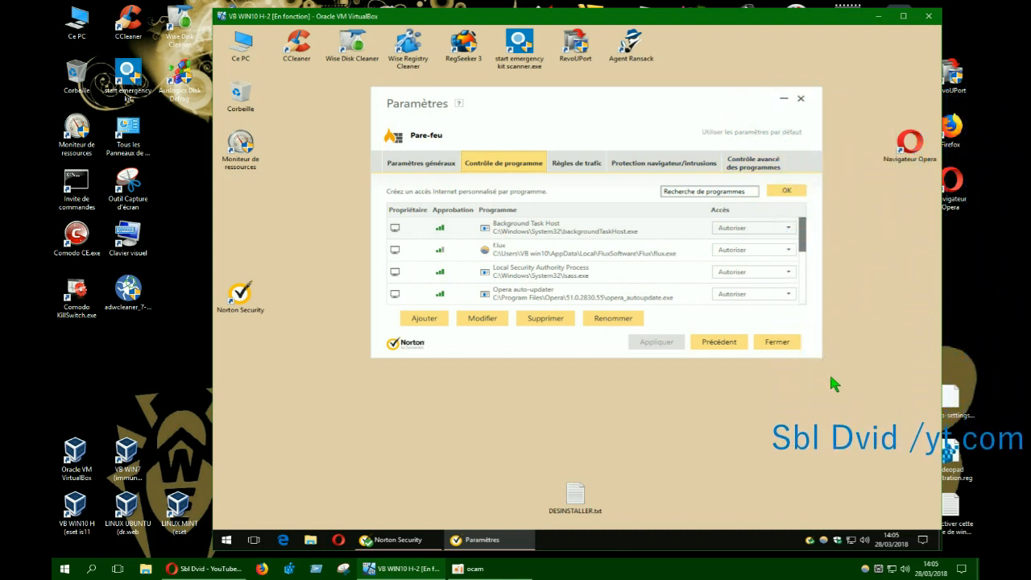
mouse_move(799, 246)
mouse_down()
mouse_move(804, 297)
mouse_move(803, 232)
mouse_move(805, 305)
mouse_move(804, 230)
mouse_up()
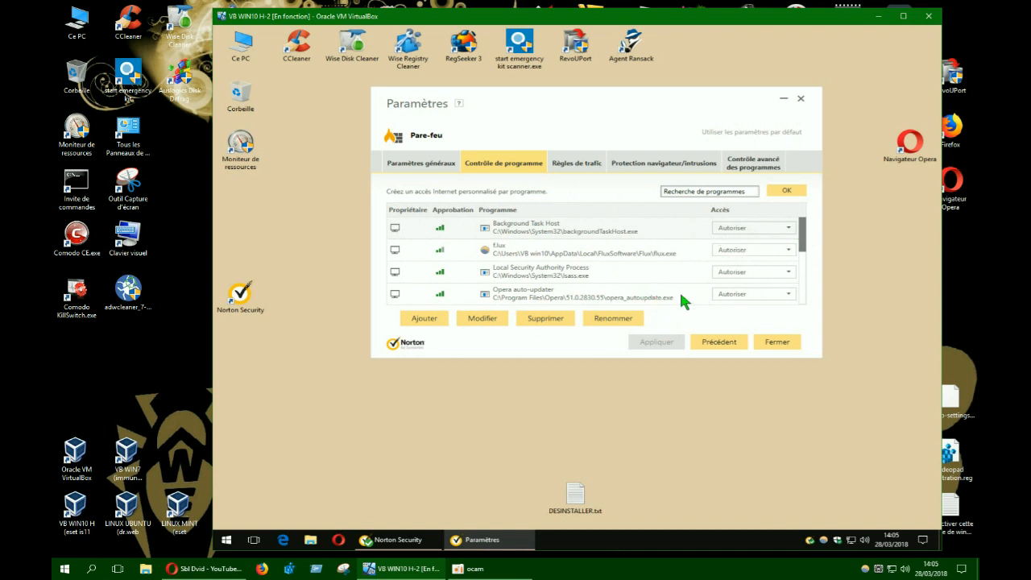
click(431, 164)
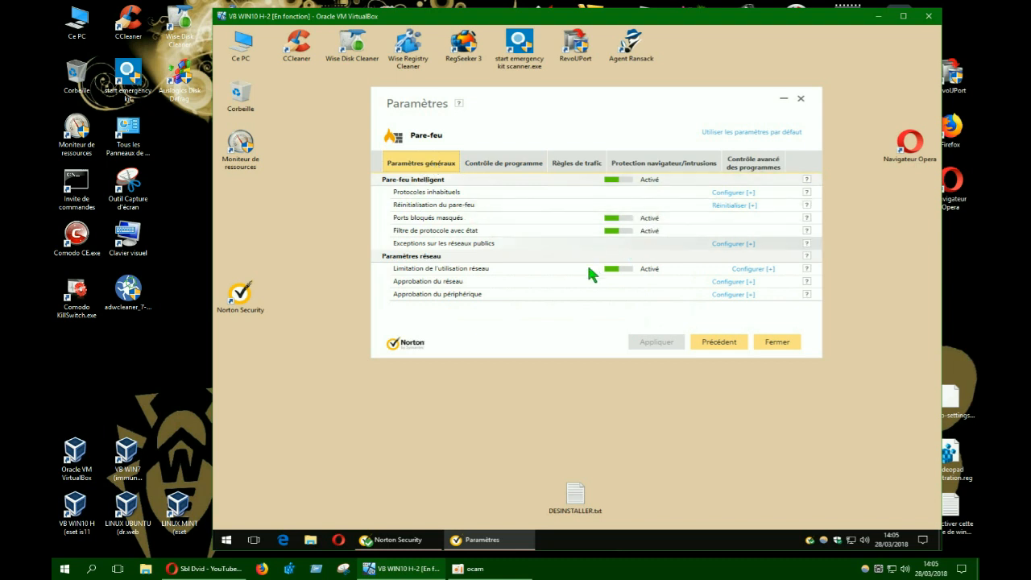
click(518, 165)
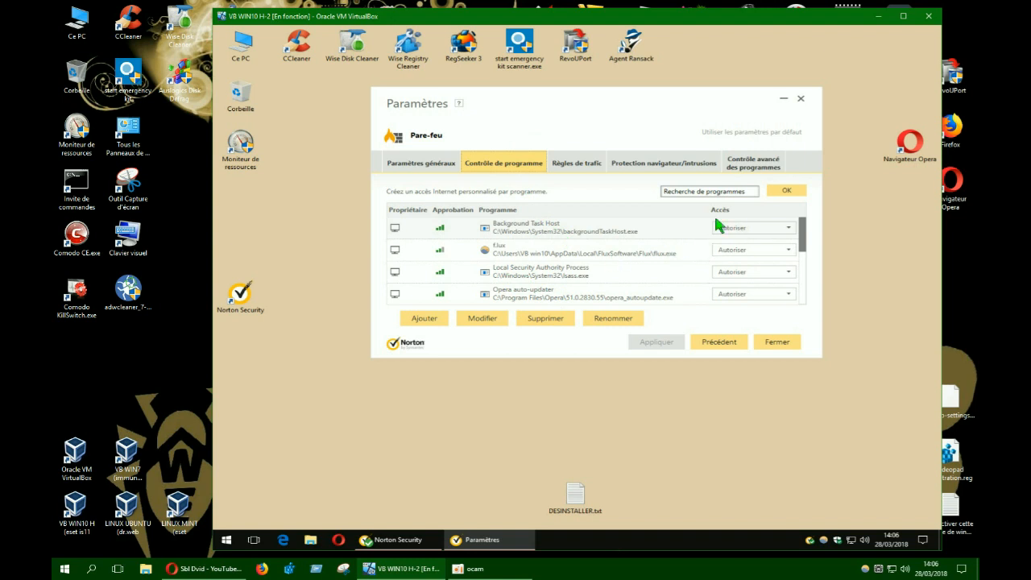
- Add CCleaner.exe from the CCleaner program folder to the program control list with the access option Toujours bloquer
click(425, 319)
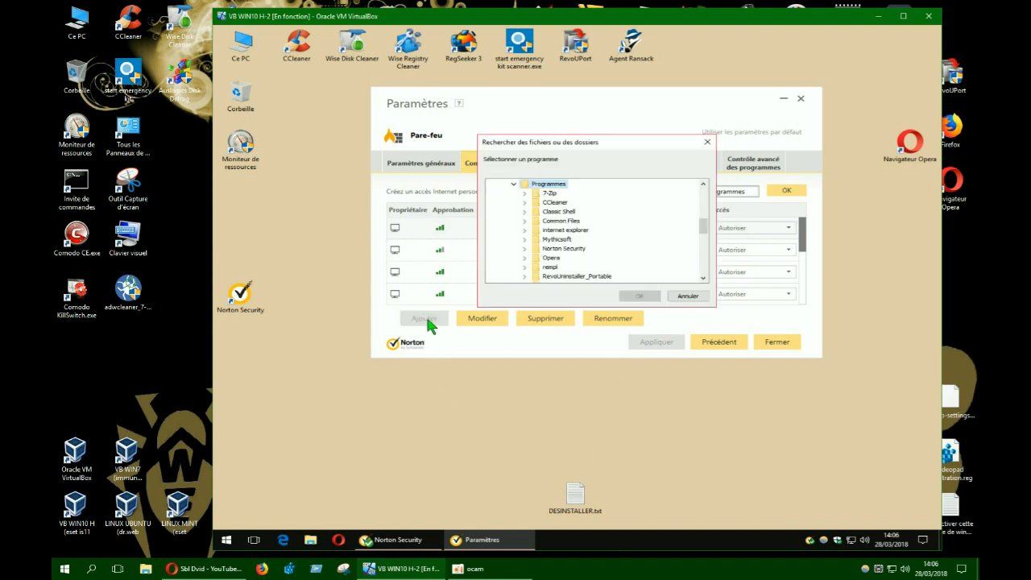
click(524, 202)
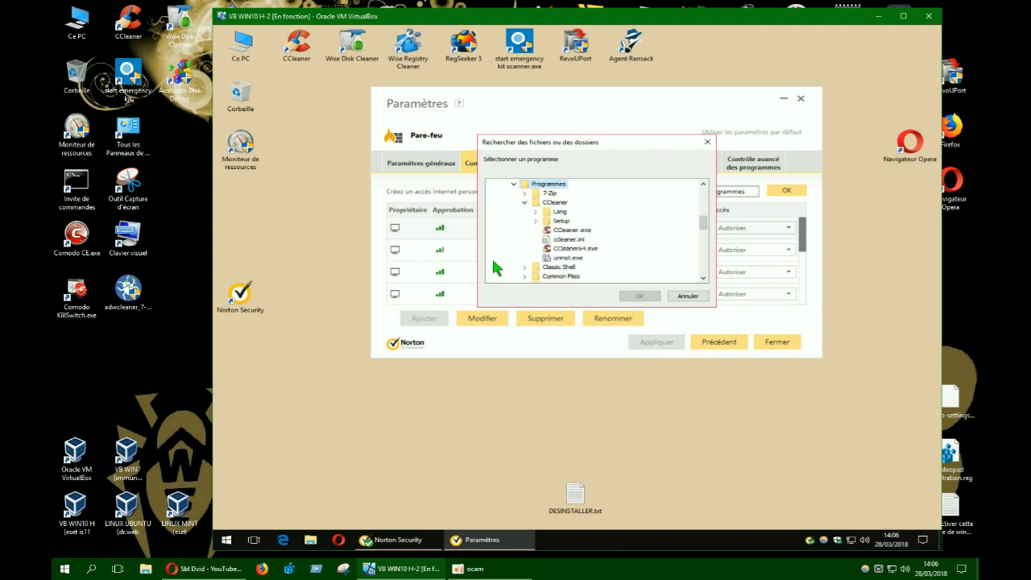
click(573, 231)
click(636, 297)
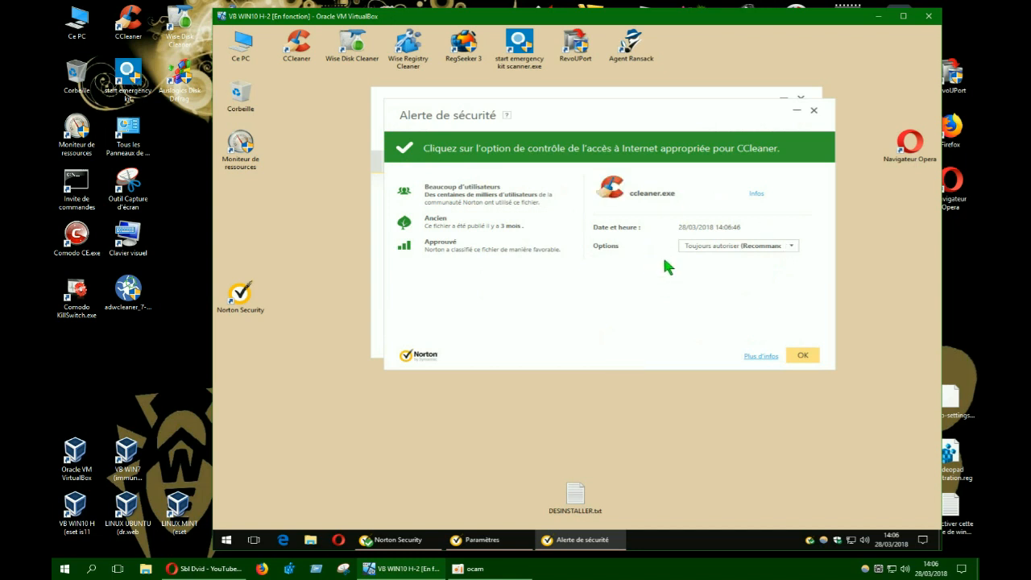
click(794, 249)
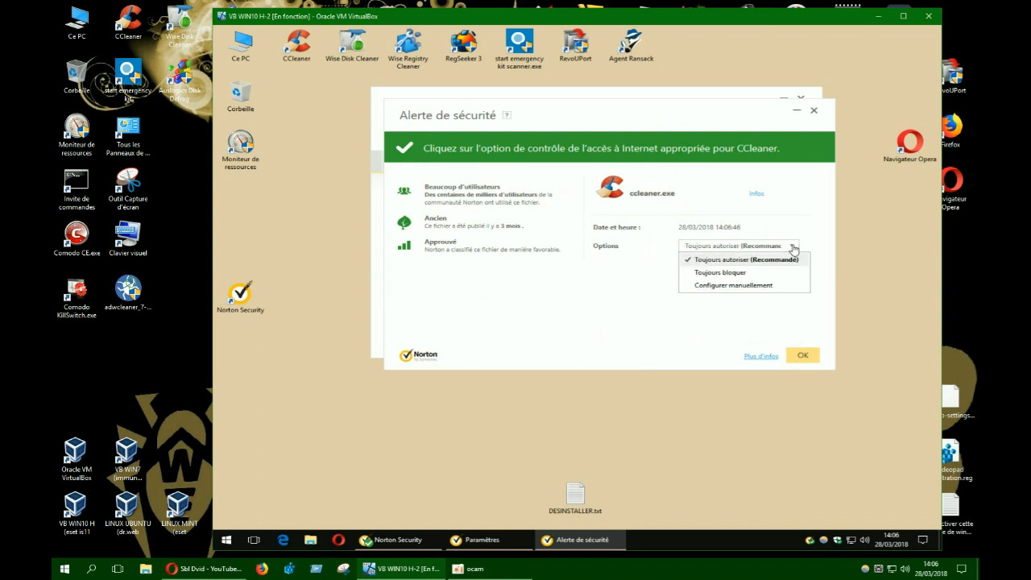
click(738, 274)
click(803, 355)
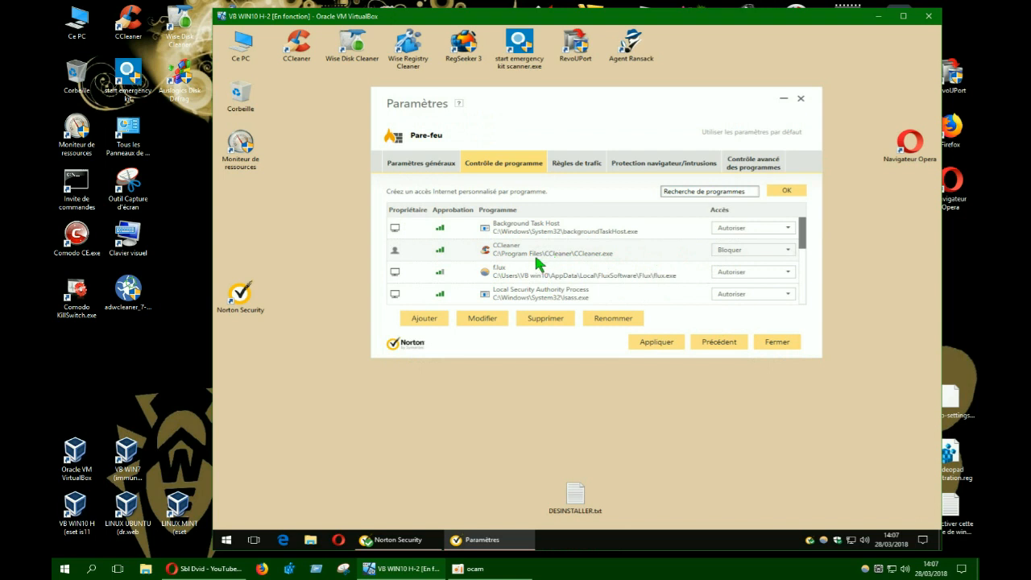
- Add CCleaner64.exe from the CCleaner folder to the program control list and set it to Toujours bloquer
click(427, 321)
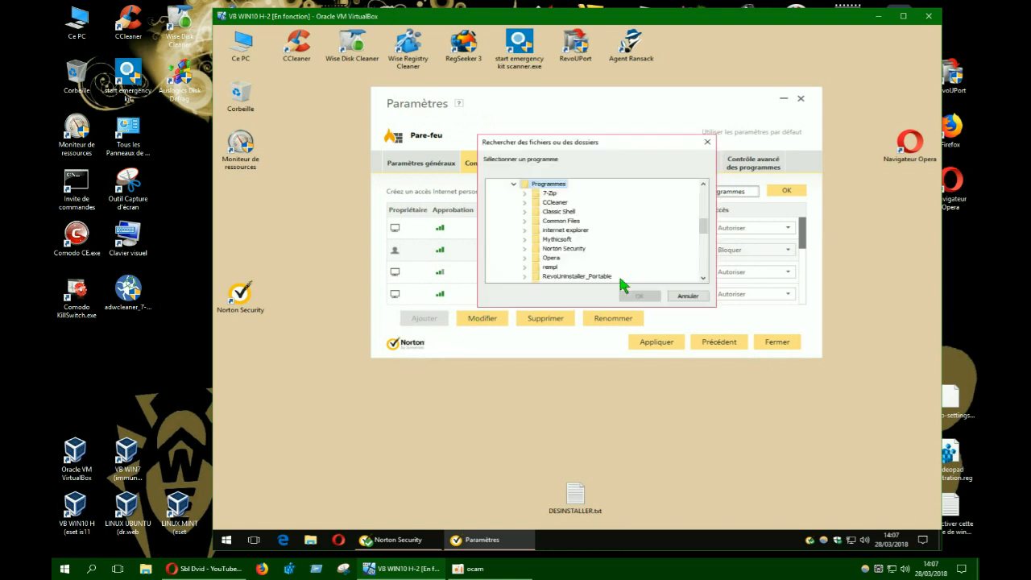
click(525, 203)
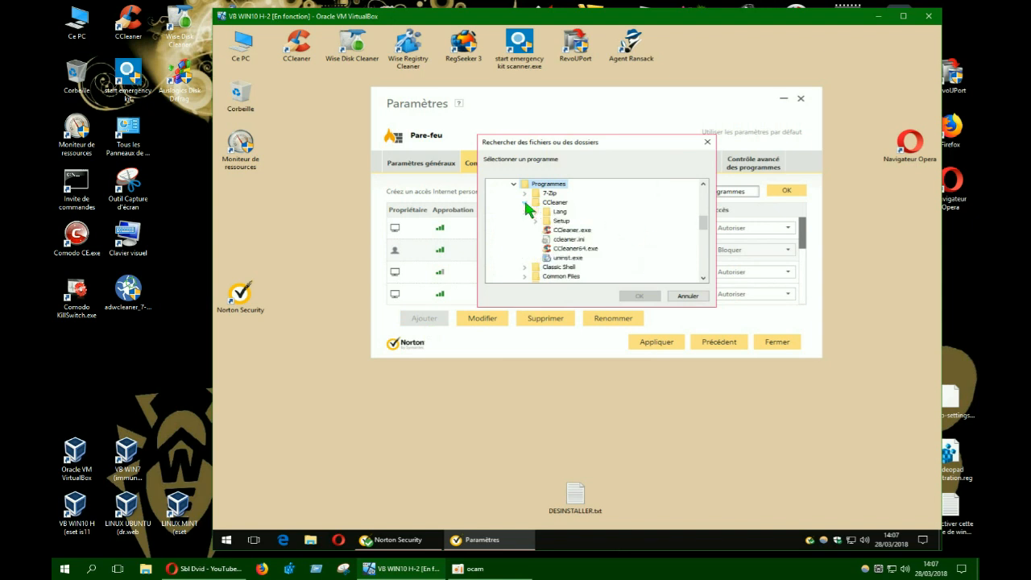
click(593, 248)
click(632, 297)
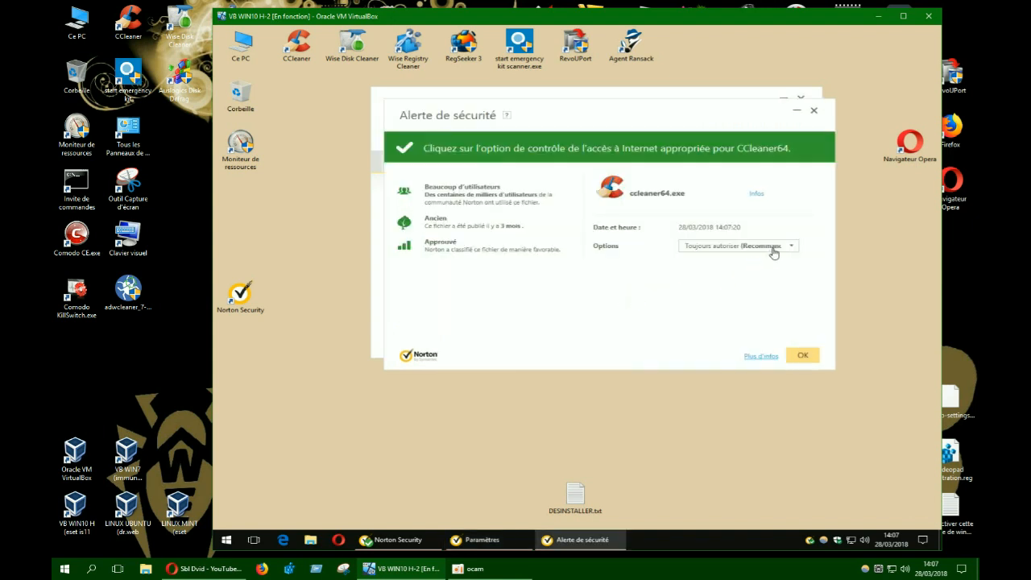
click(774, 253)
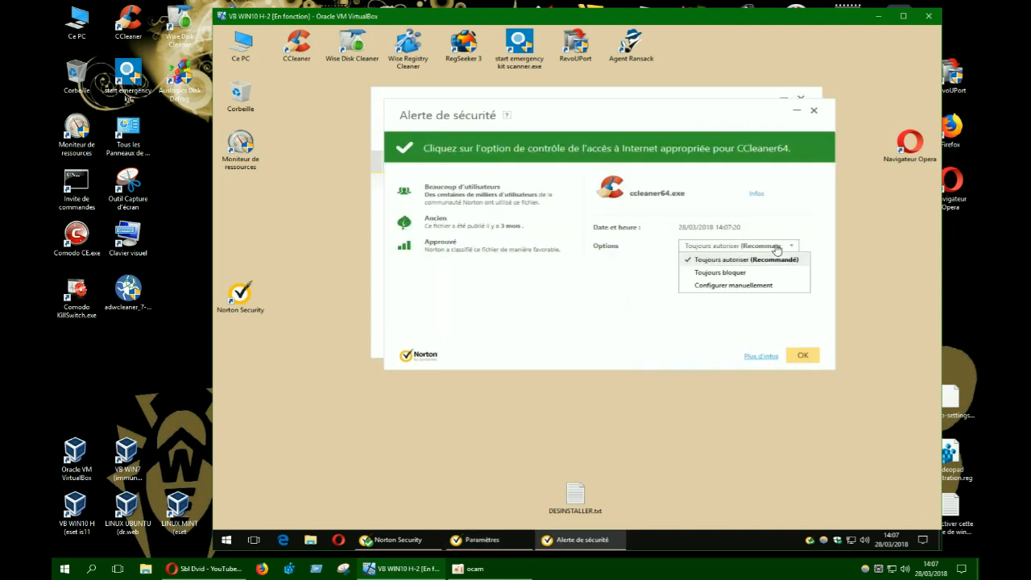
click(737, 273)
click(801, 356)
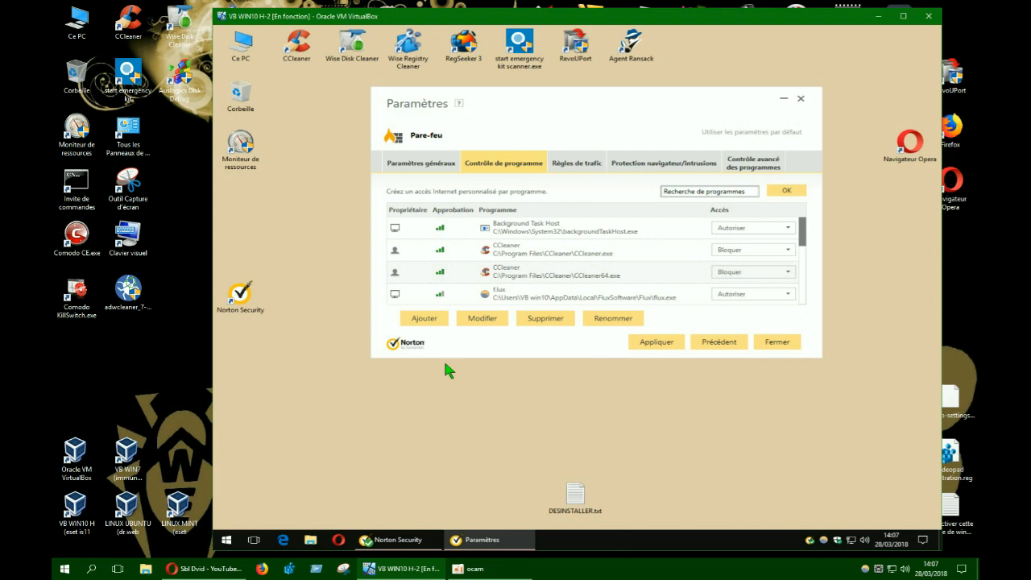
- Add CCleaner's uninst.exe to the firewall's program control list with the access option Toujours bloquer
click(427, 318)
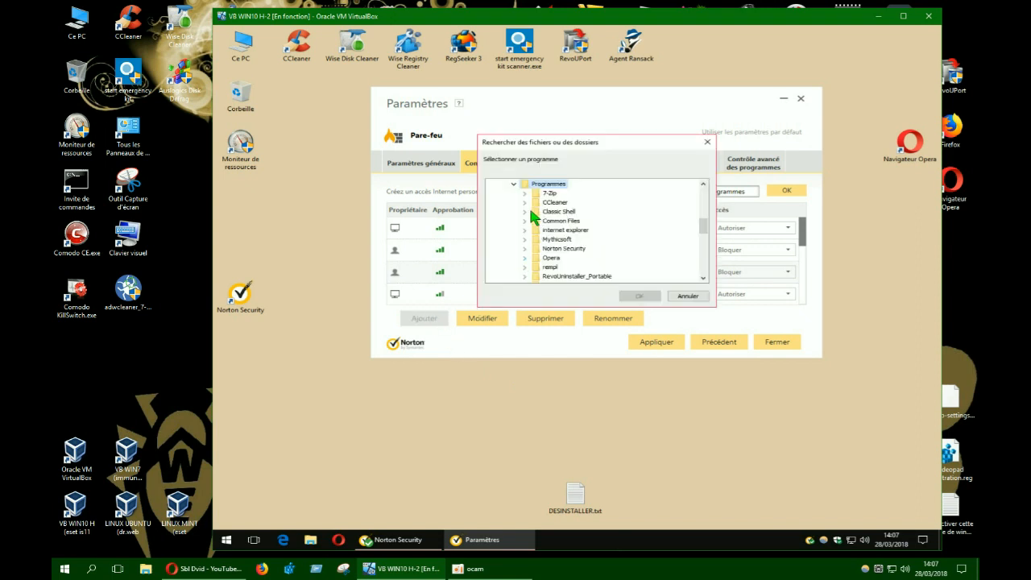
click(524, 202)
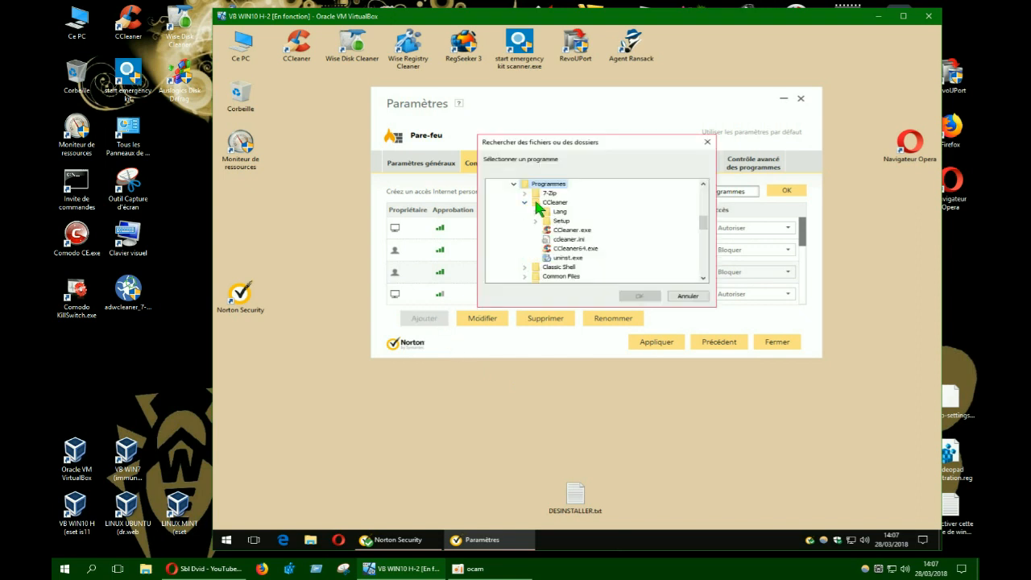
click(545, 259)
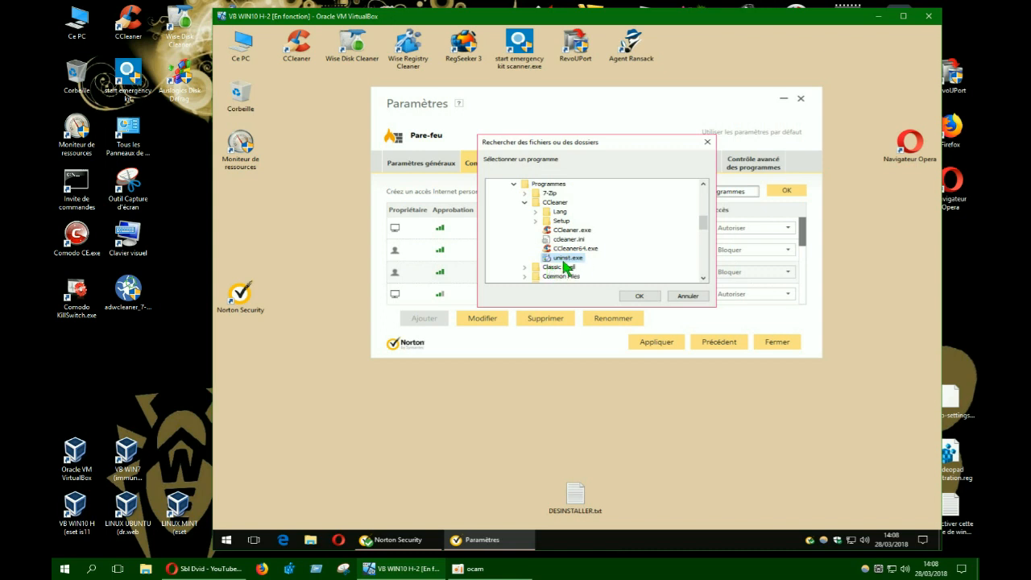
click(573, 231)
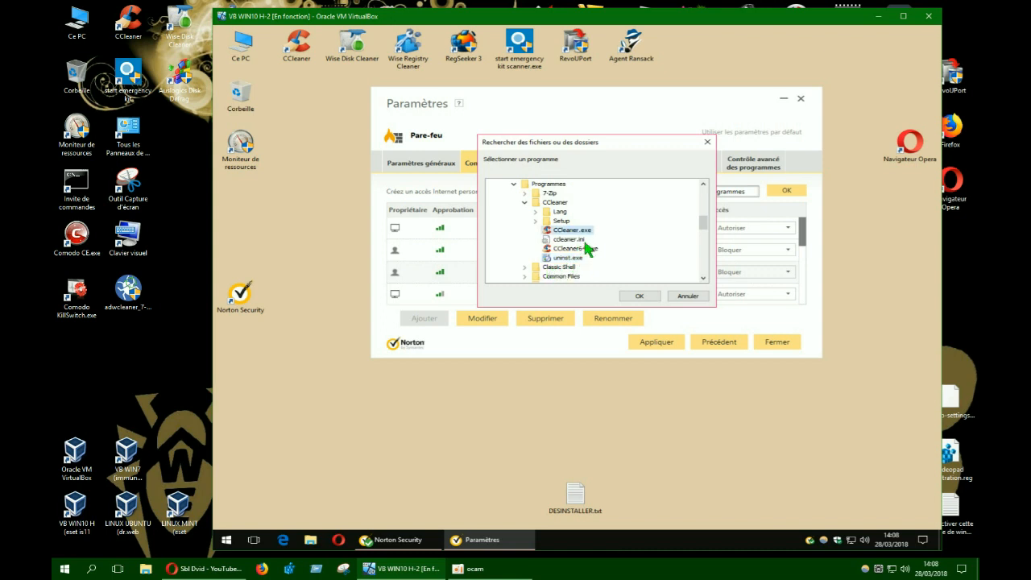
click(578, 250)
click(569, 259)
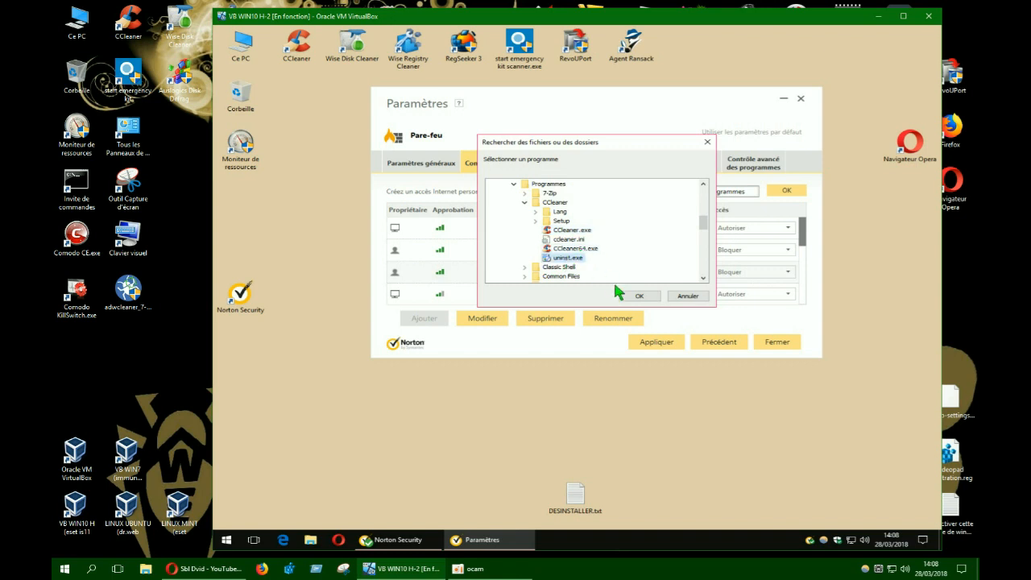
click(638, 297)
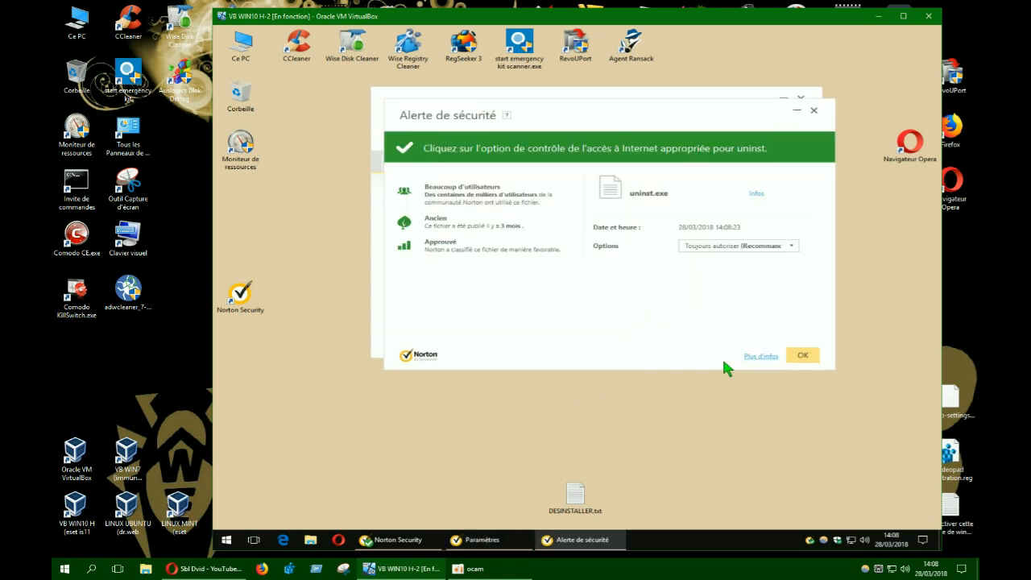
click(779, 250)
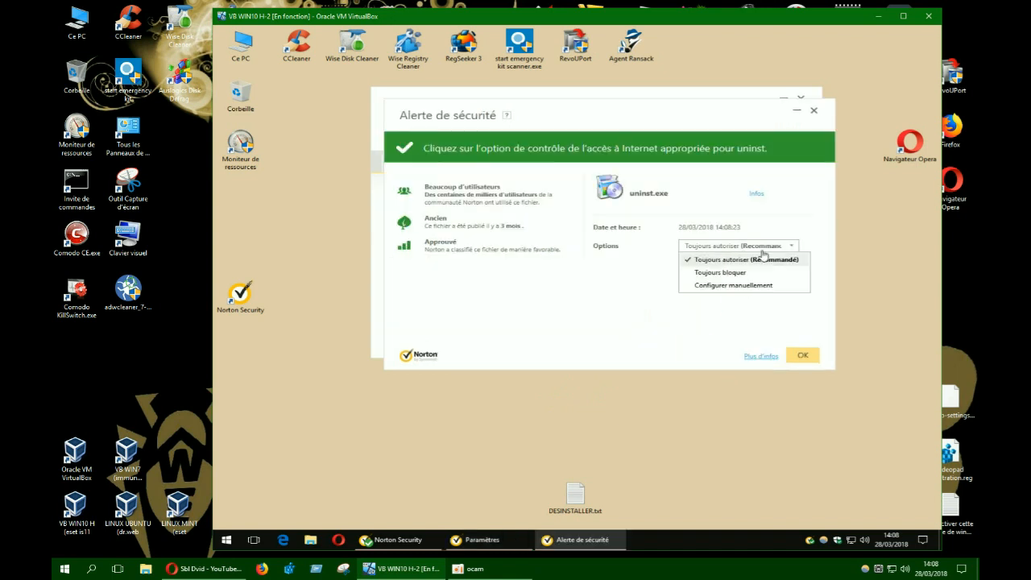
click(736, 274)
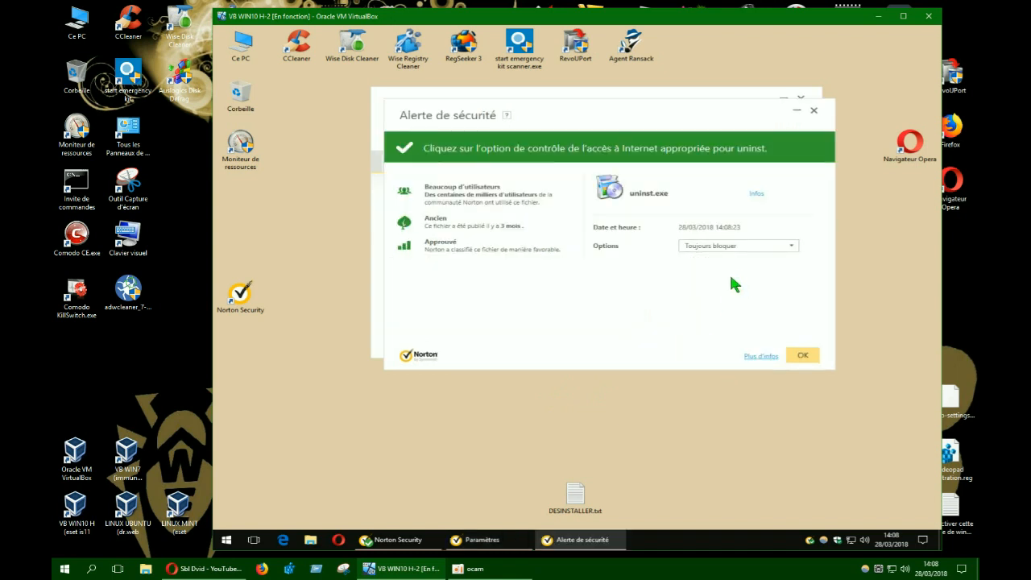
click(802, 357)
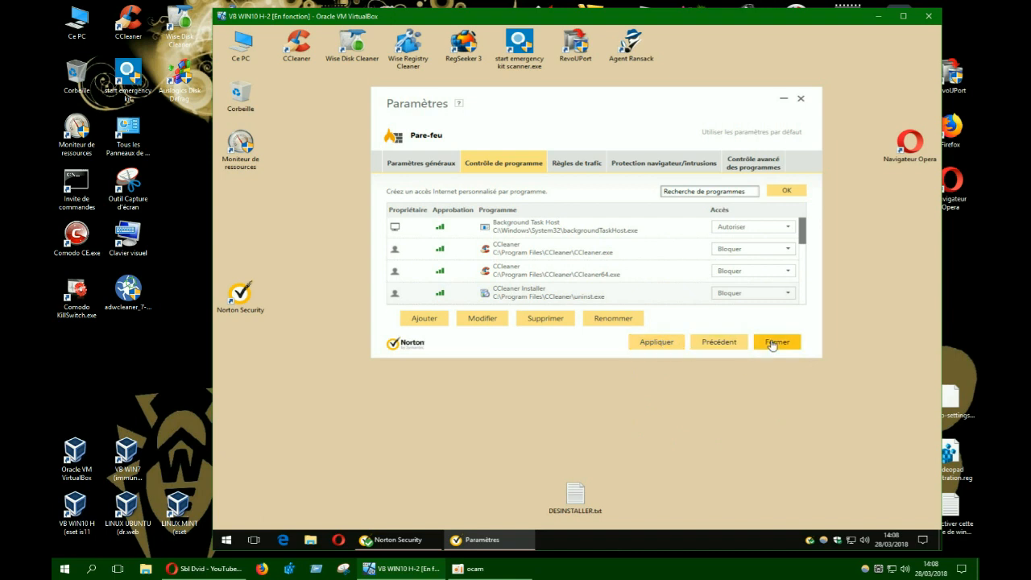
- Apply the firewall program rules and close the settings window
click(652, 345)
click(775, 345)
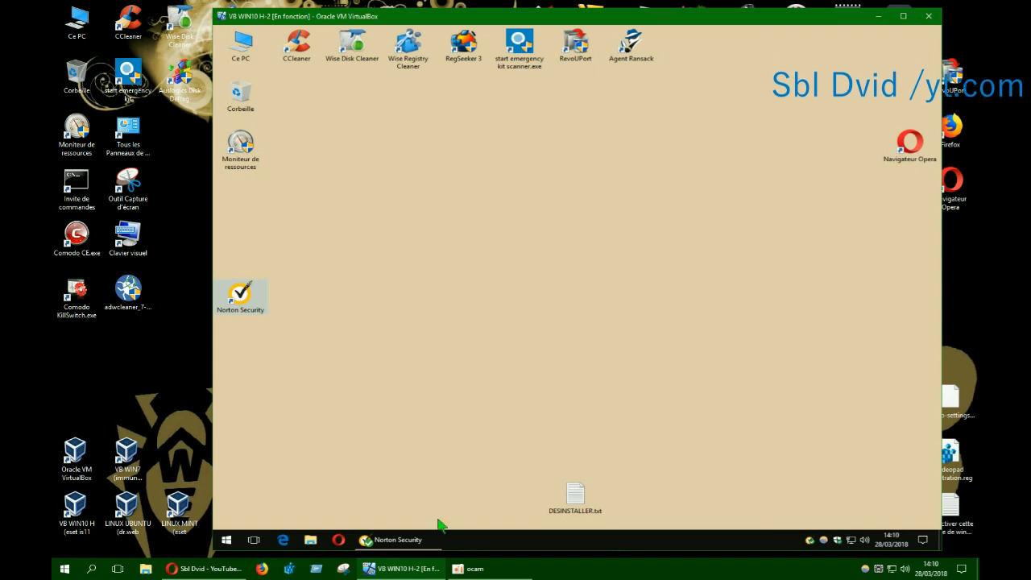
mouse_move(425, 537)
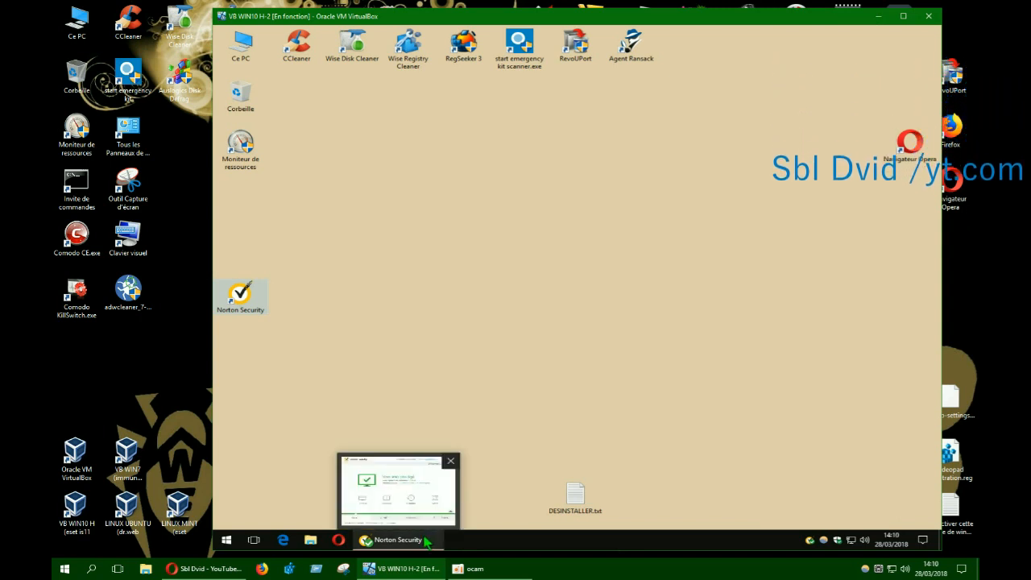